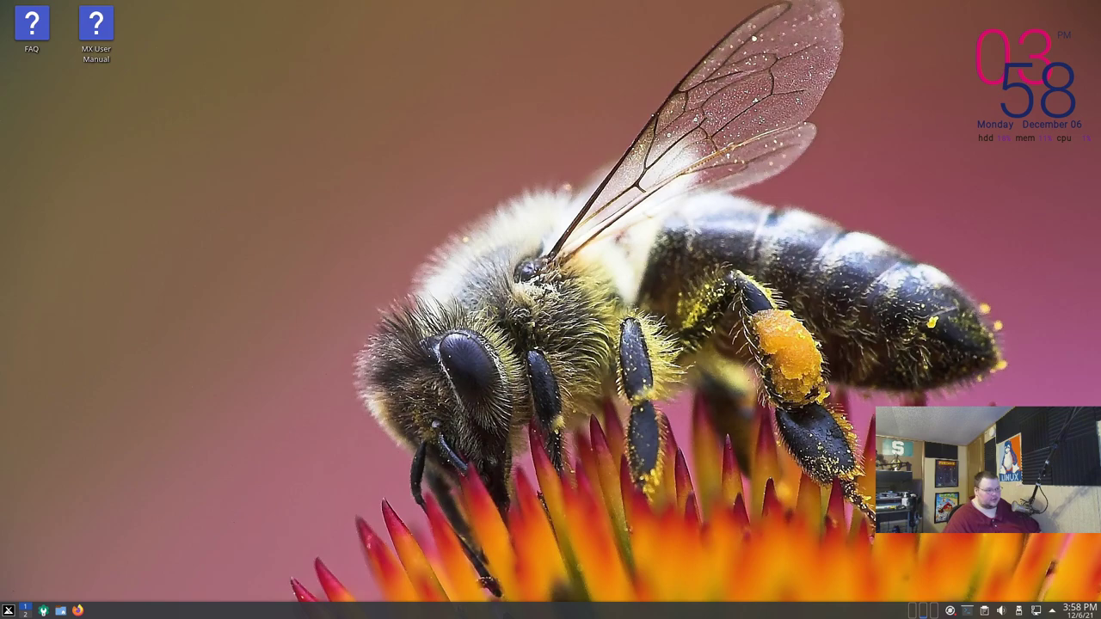
Create a desktop folder named 'This is a Test' and place it in the top row beside MX User Manual
{"action": "right_click", "coordinate": [469, 175]}
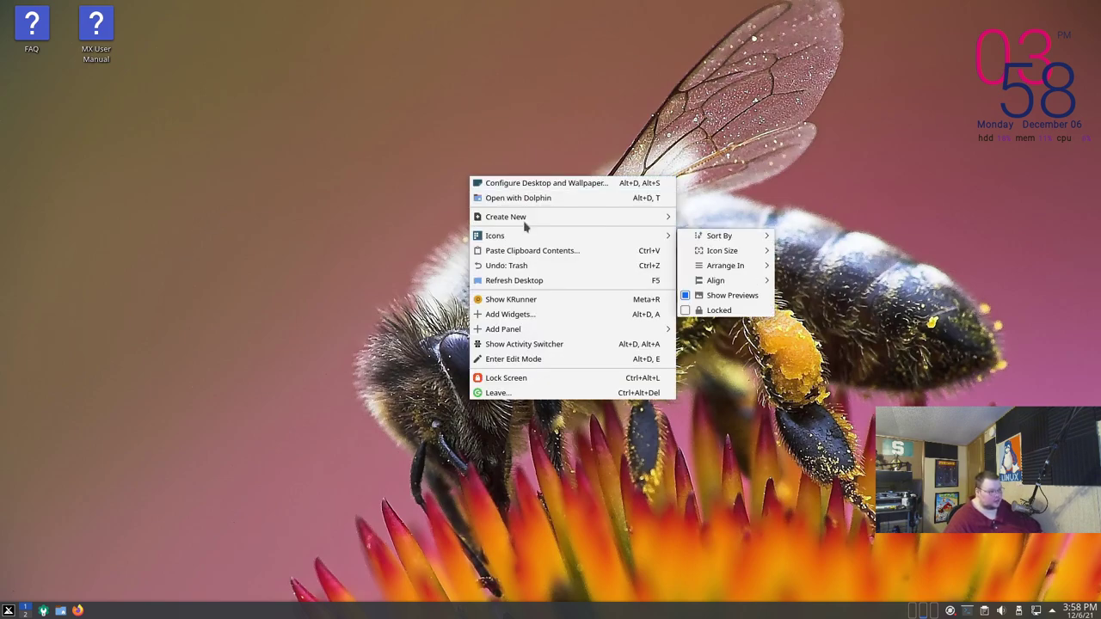
{"action": "mouse_move", "coordinate": [525, 226]}
{"action": "left_click", "coordinate": [707, 217]}
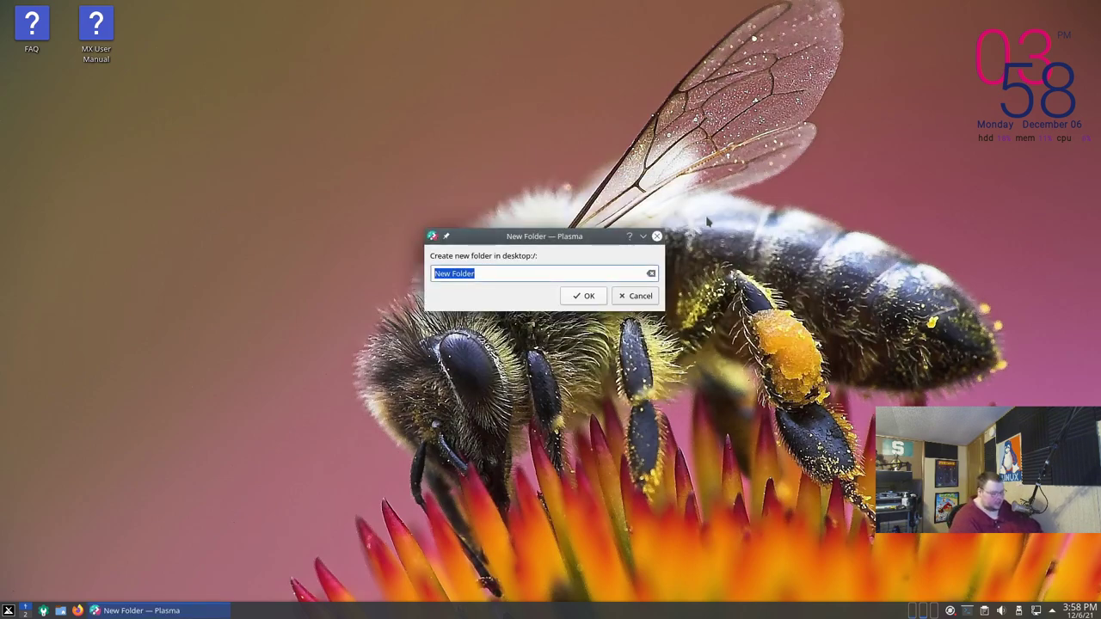
{"action": "type", "text": "This is a Test"}
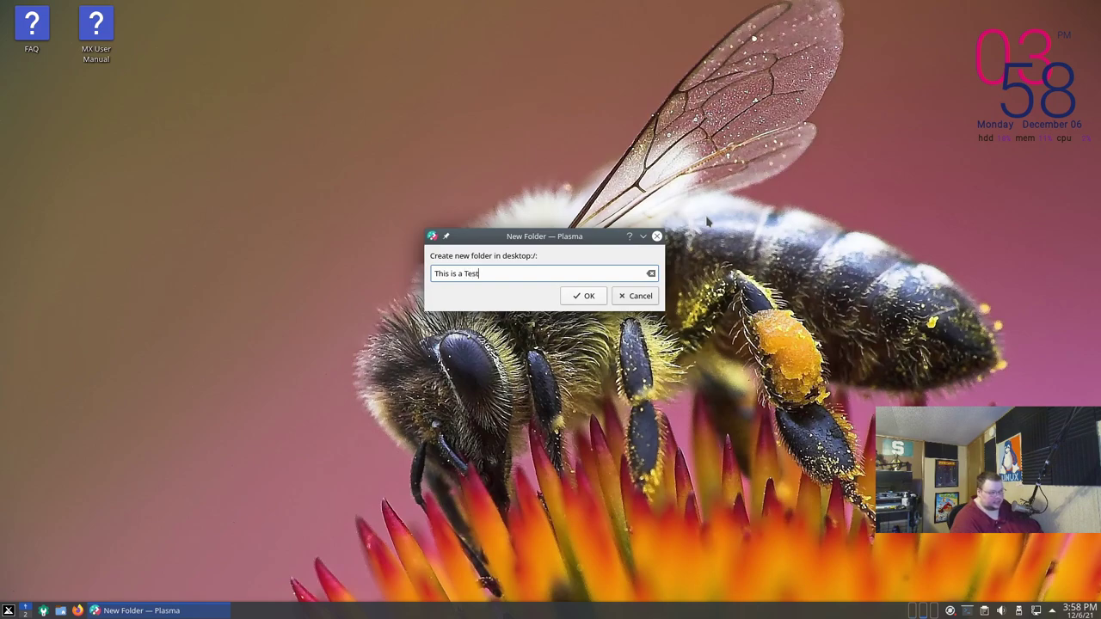
{"action": "left_click", "coordinate": [584, 296]}
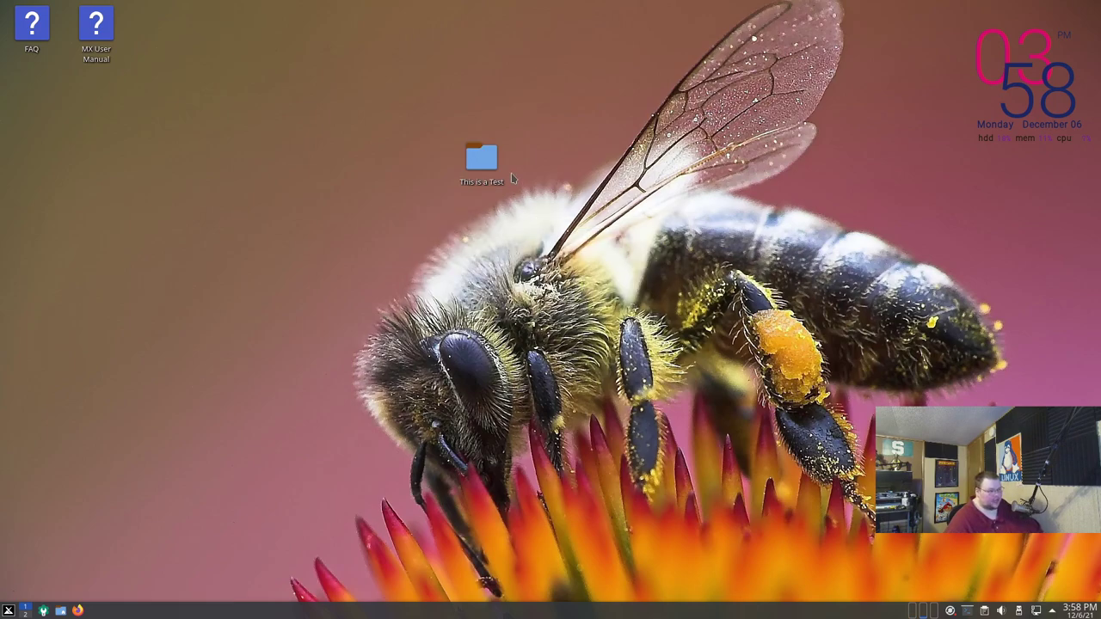
{"action": "left_click_drag", "start_coordinate": [482, 159], "coordinate": [160, 29]}
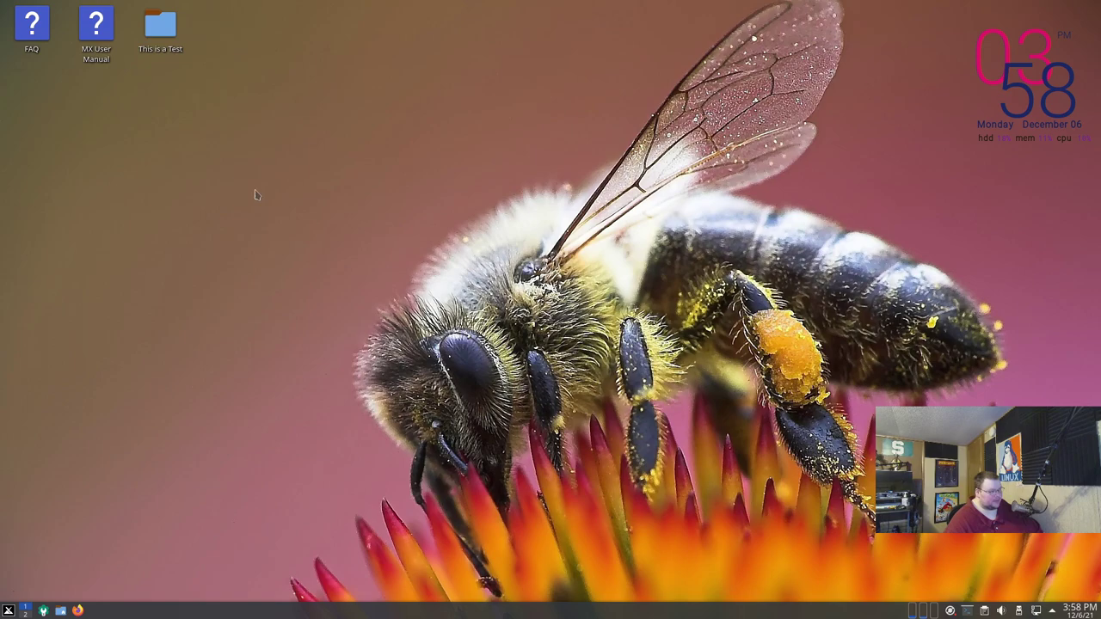
Replace the bee wallpaper with the black-and-white Angles2 skyscraper photo and apply it
{"action": "right_click", "coordinate": [342, 222]}
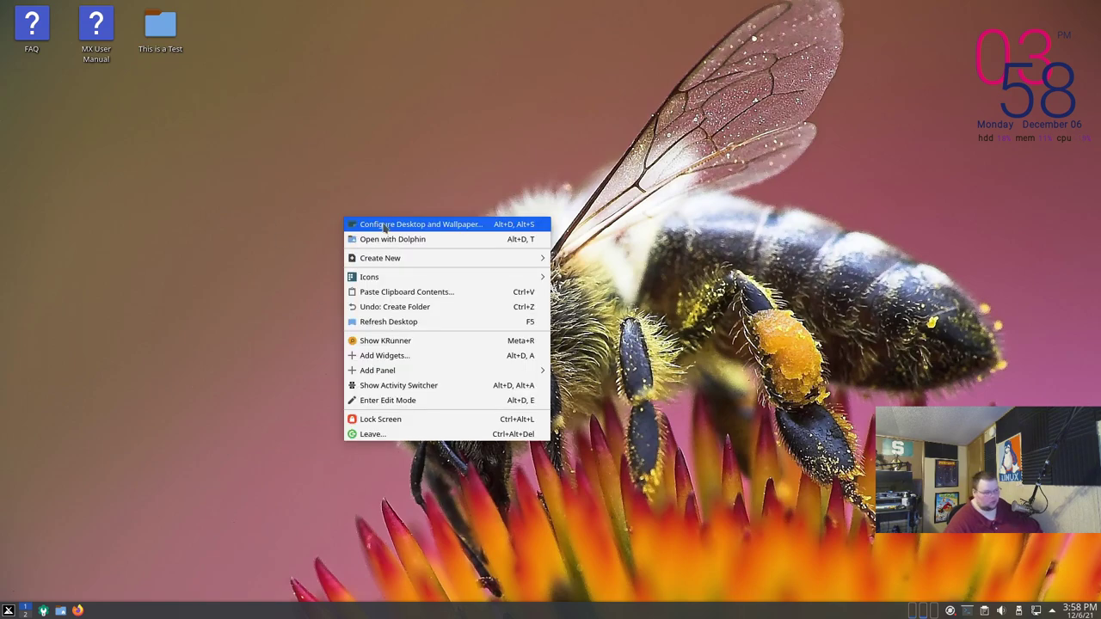
{"action": "left_click", "coordinate": [391, 225]}
{"action": "left_click", "coordinate": [175, 166]}
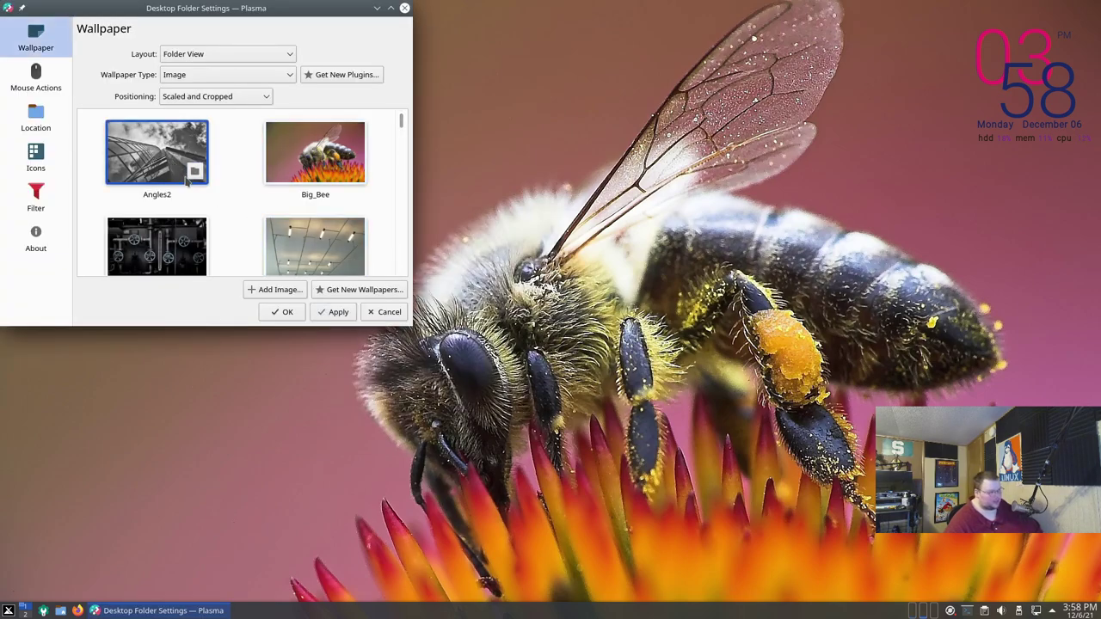
{"action": "left_click", "coordinate": [338, 312]}
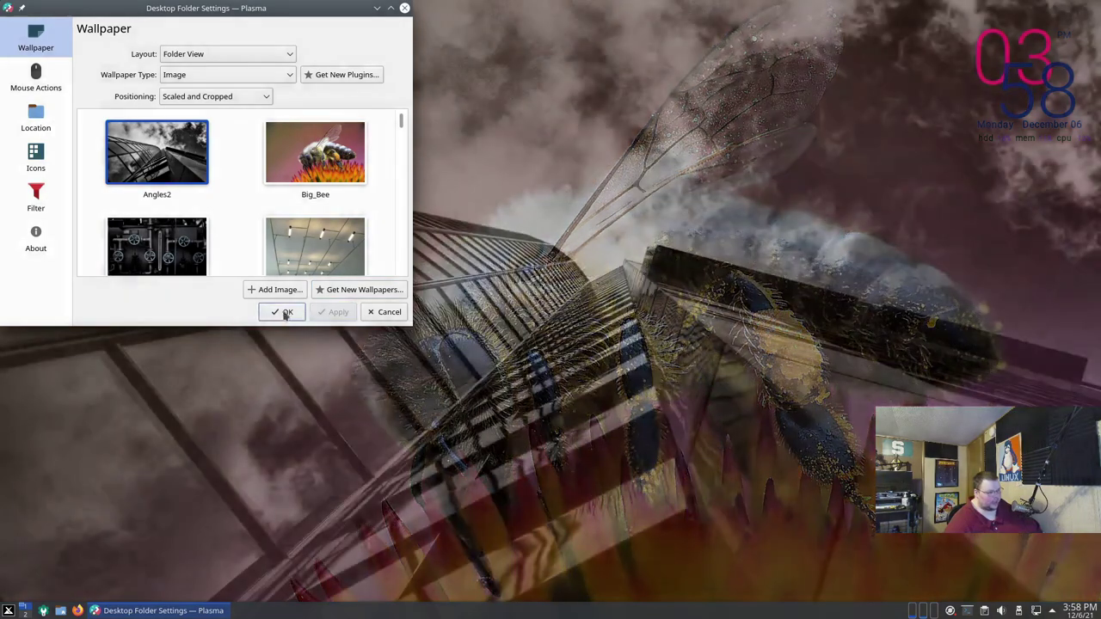
{"action": "left_click", "coordinate": [279, 312]}
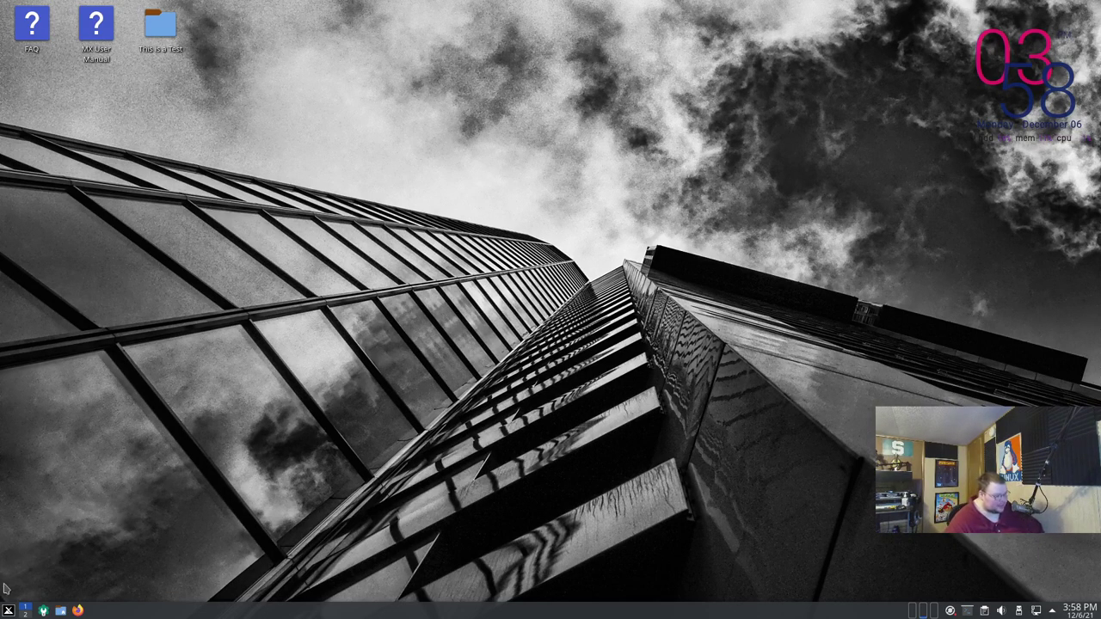
Launch MX Snapshot by searching 'snapshot' in the application menu and authenticate with the account password
{"action": "left_click", "coordinate": [8, 612]}
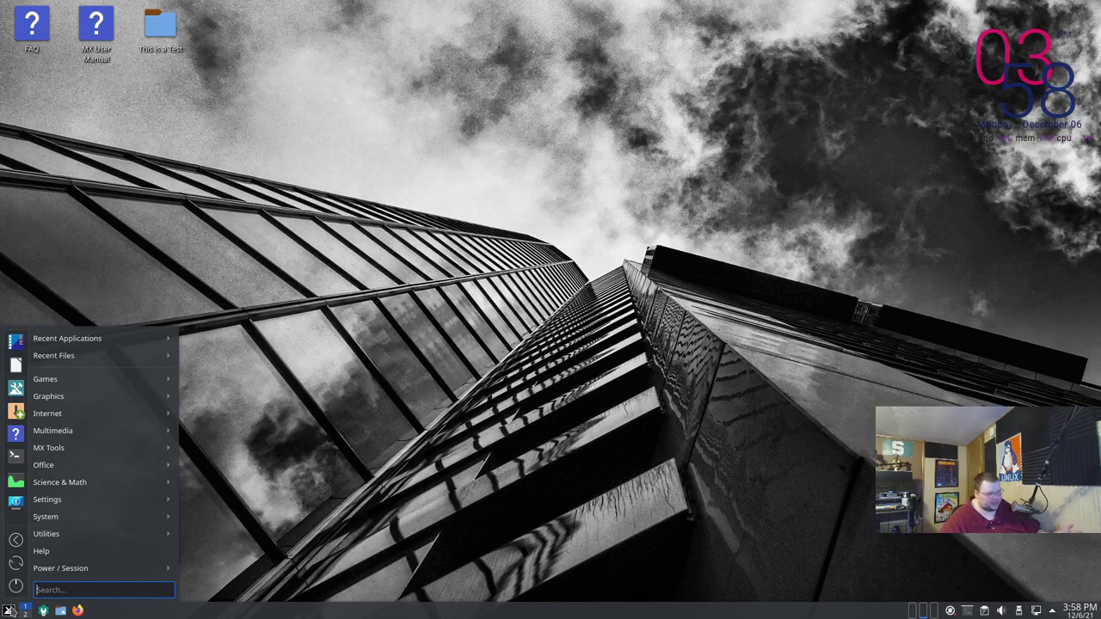
{"action": "type", "text": "s"}
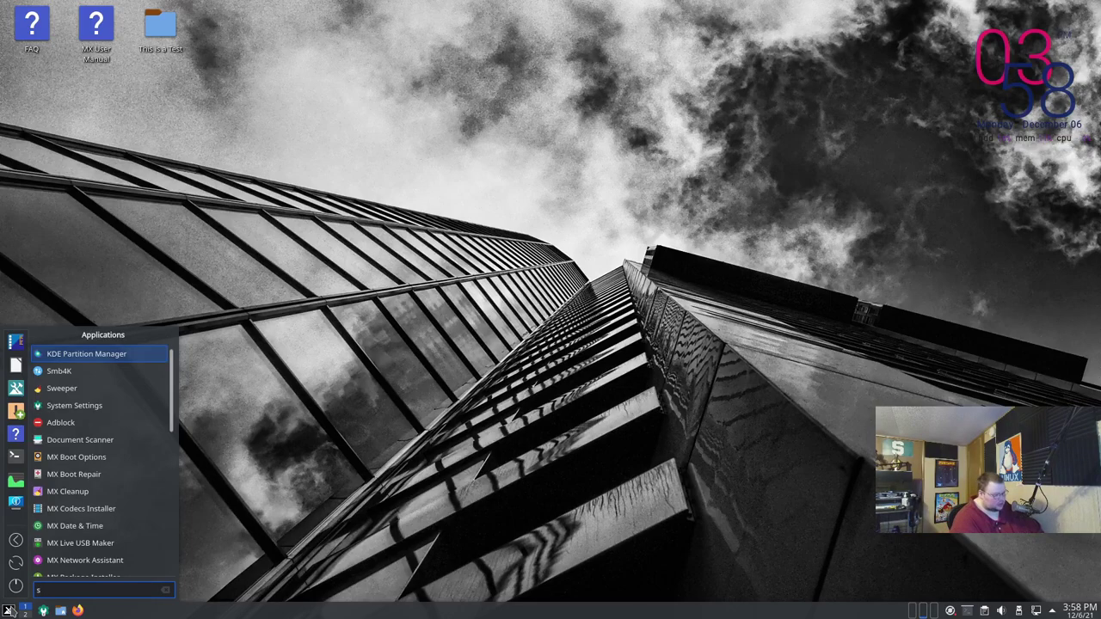
{"action": "type", "text": "naop"}
{"action": "key", "text": "BackSpace"}
{"action": "key", "text": "BackSpace"}
{"action": "type", "text": "psho"}
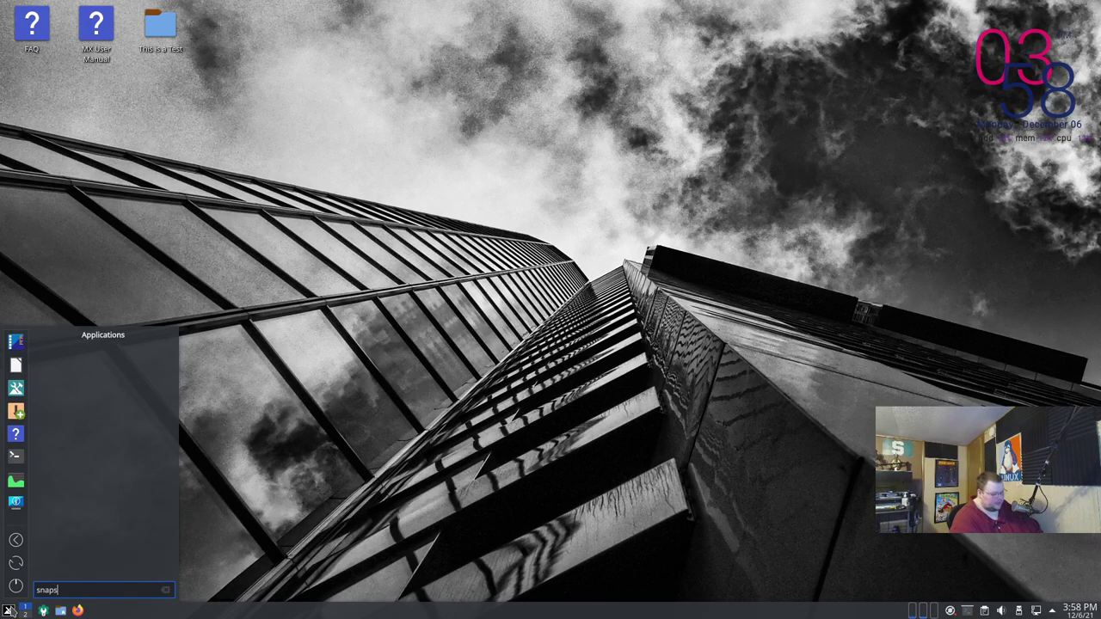
{"action": "key", "text": "Return"}
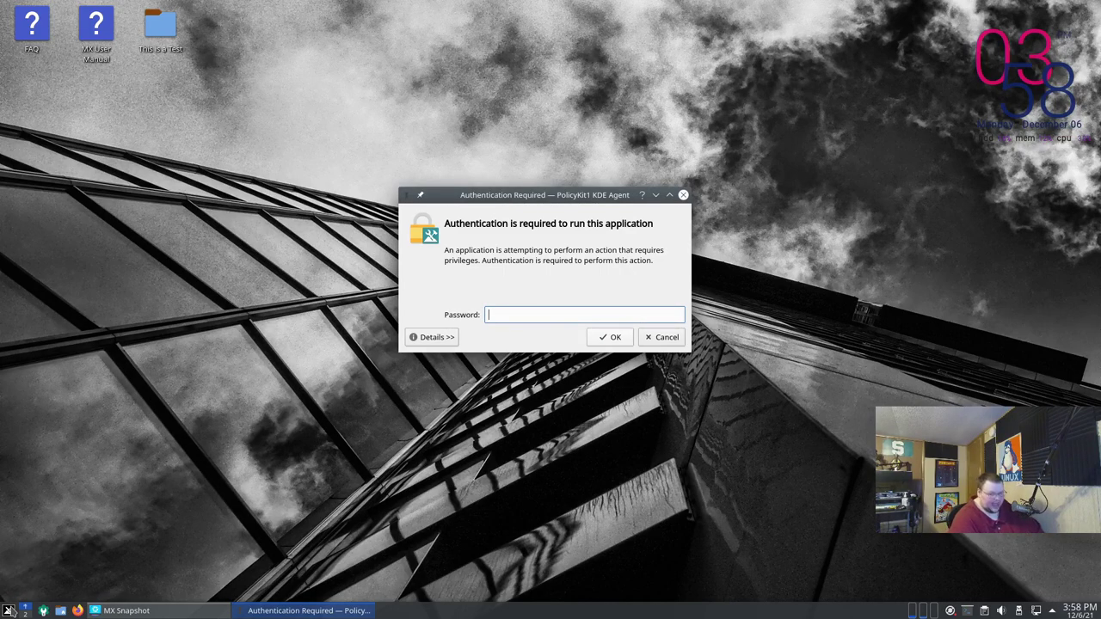
{"action": "type", "text": "***"}
{"action": "key", "text": "Return"}
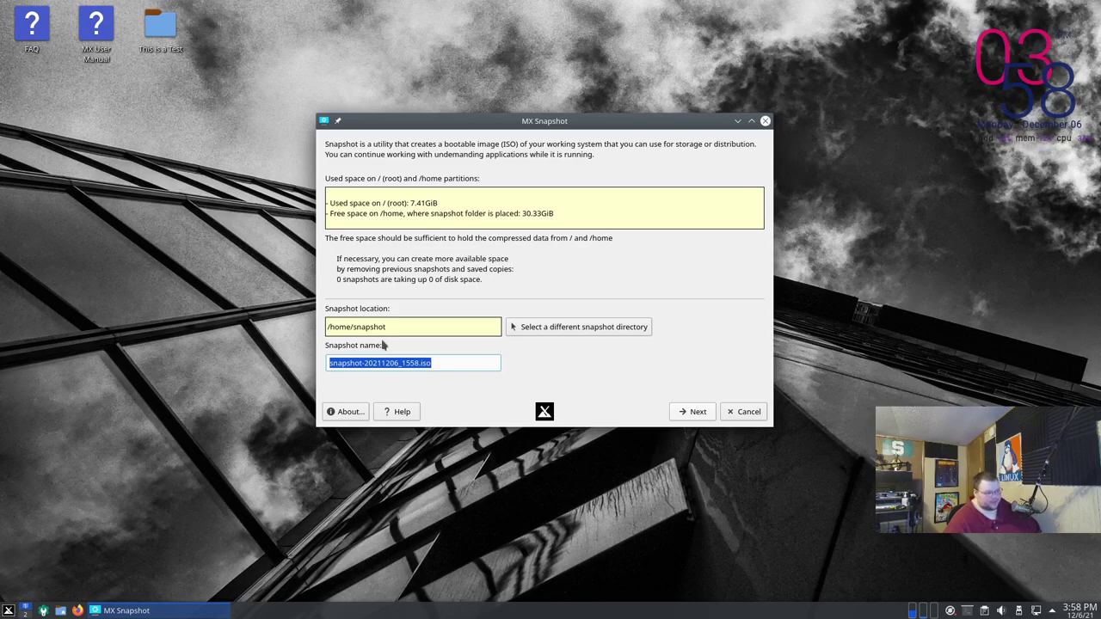
Replace the dated default snapshot name with 'myiso', making it myiso.iso
{"action": "left_click_drag", "start_coordinate": [579, 132], "coordinate": [596, 121]}
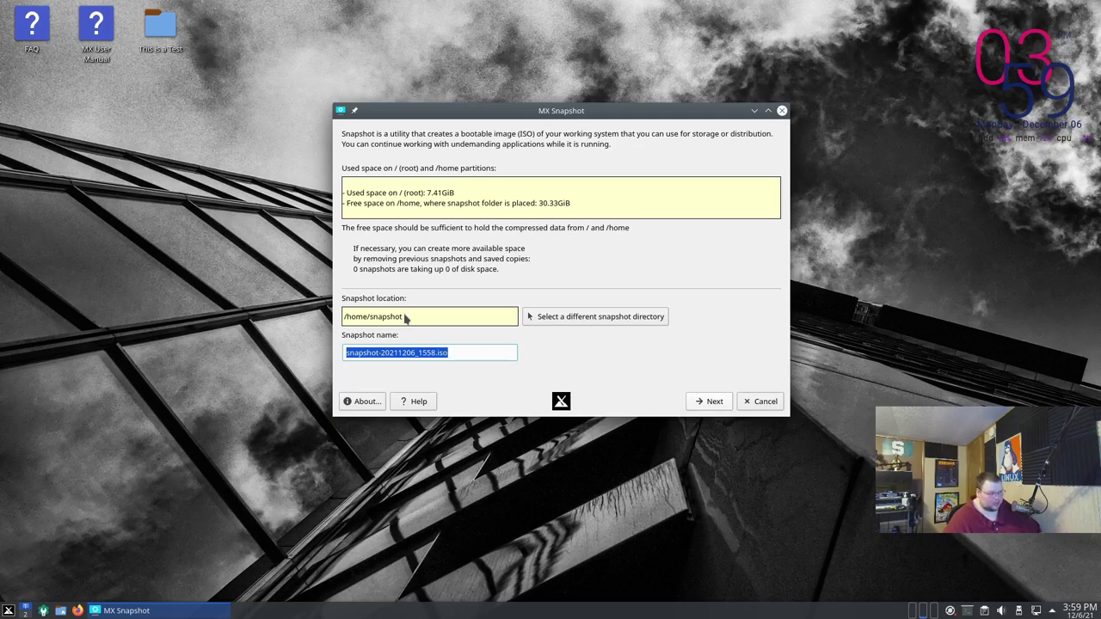
{"action": "left_click", "coordinate": [422, 357]}
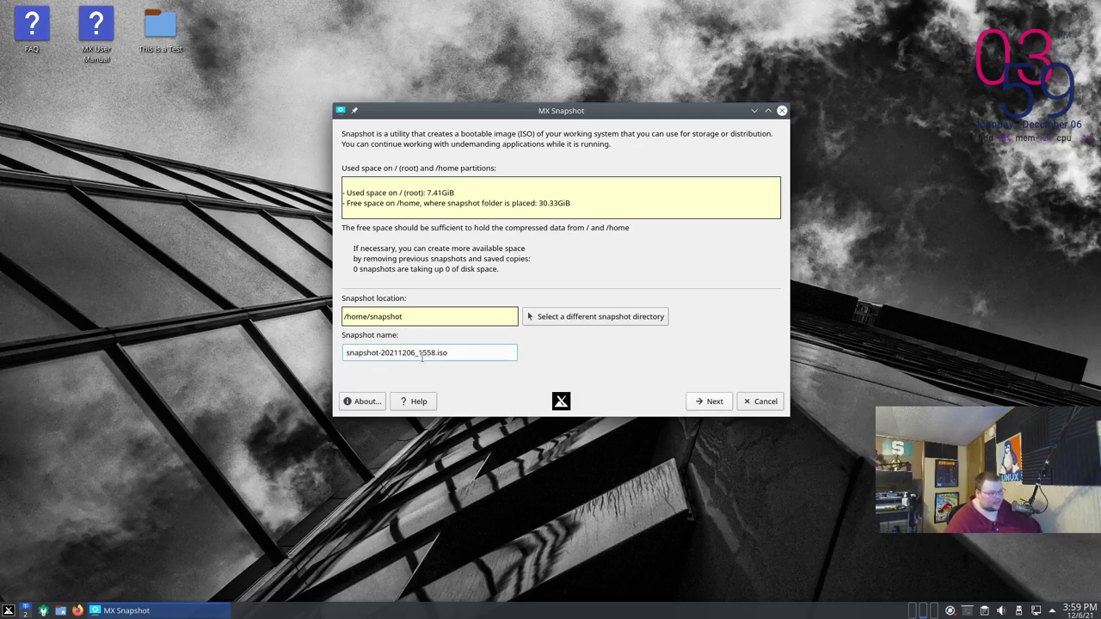
{"action": "left_click_drag", "start_coordinate": [436, 352], "coordinate": [330, 356]}
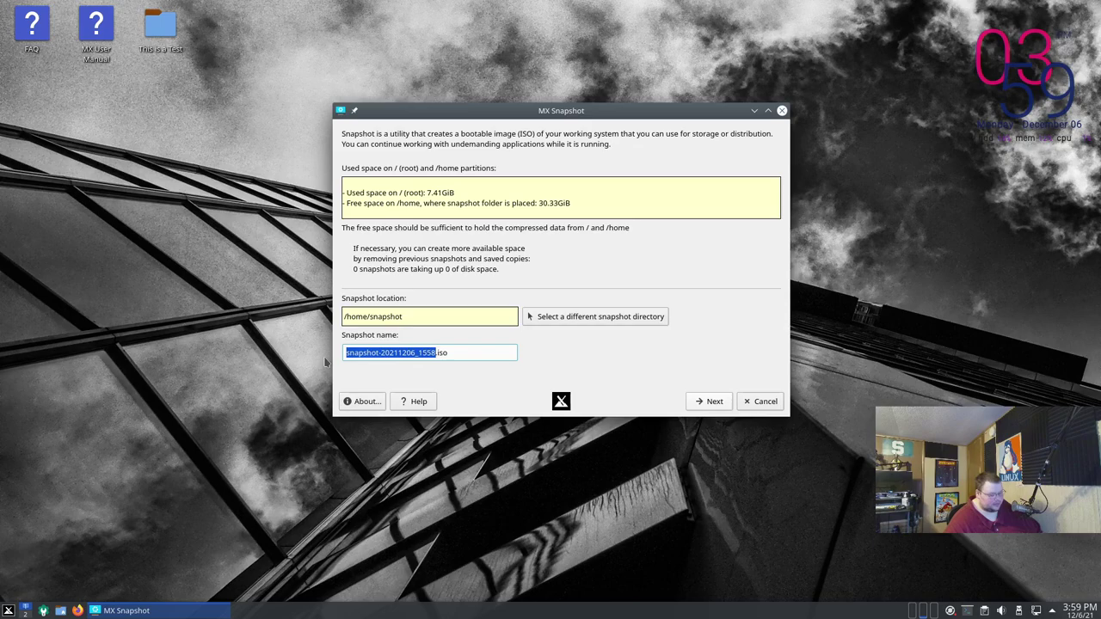
{"action": "type", "text": "myiso"}
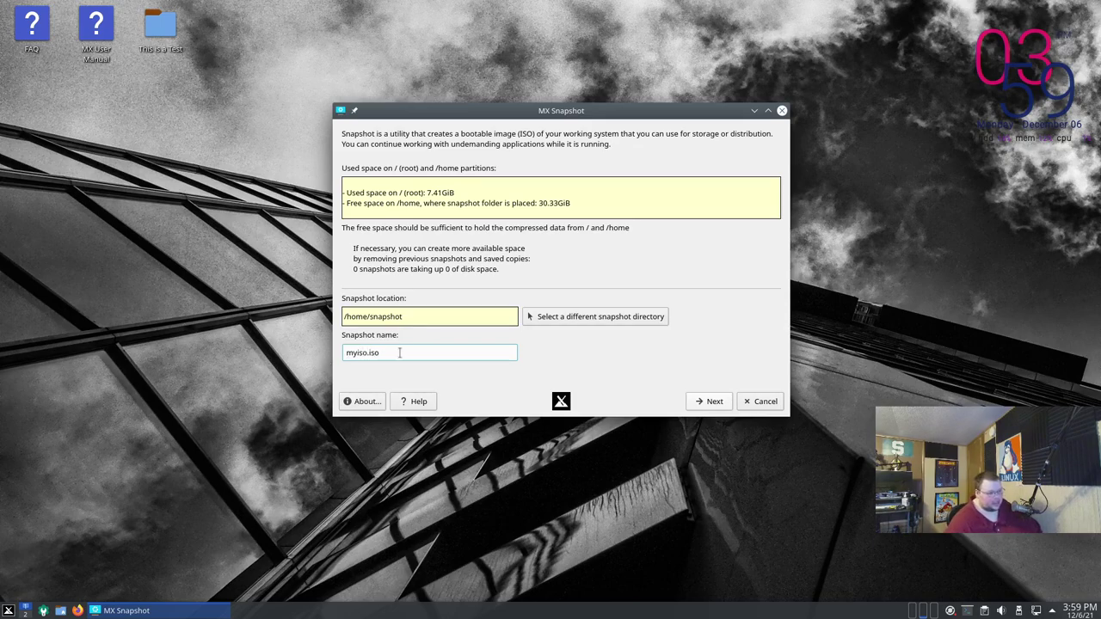
Advance to the settings summary showing lz4 compression, checksums and preserved accounts
{"action": "left_click", "coordinate": [708, 401]}
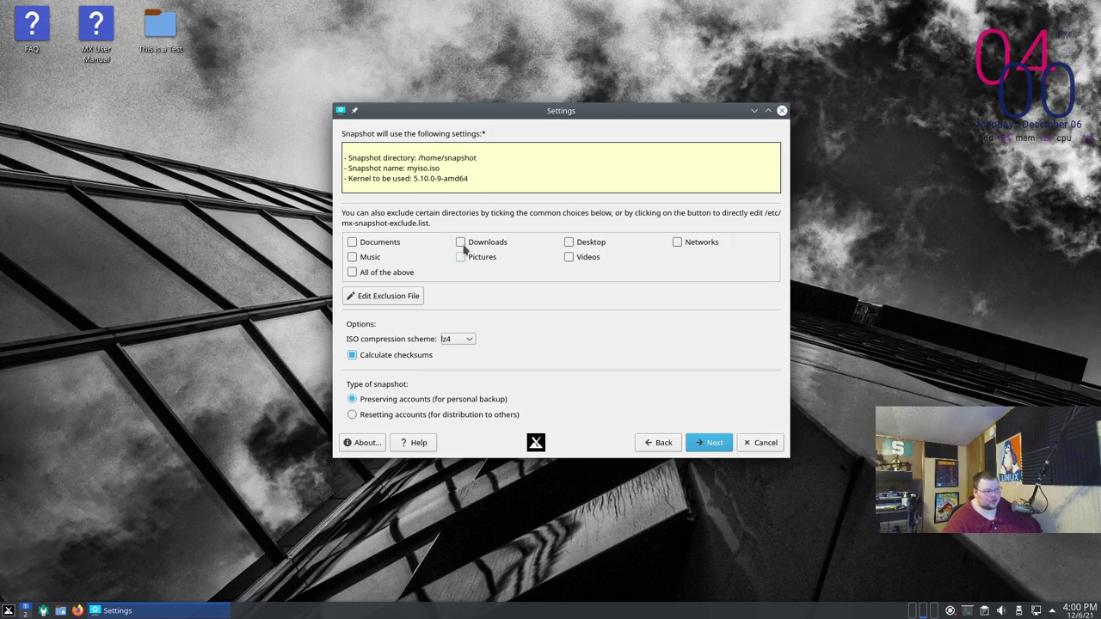
{"action": "left_click", "coordinate": [679, 244]}
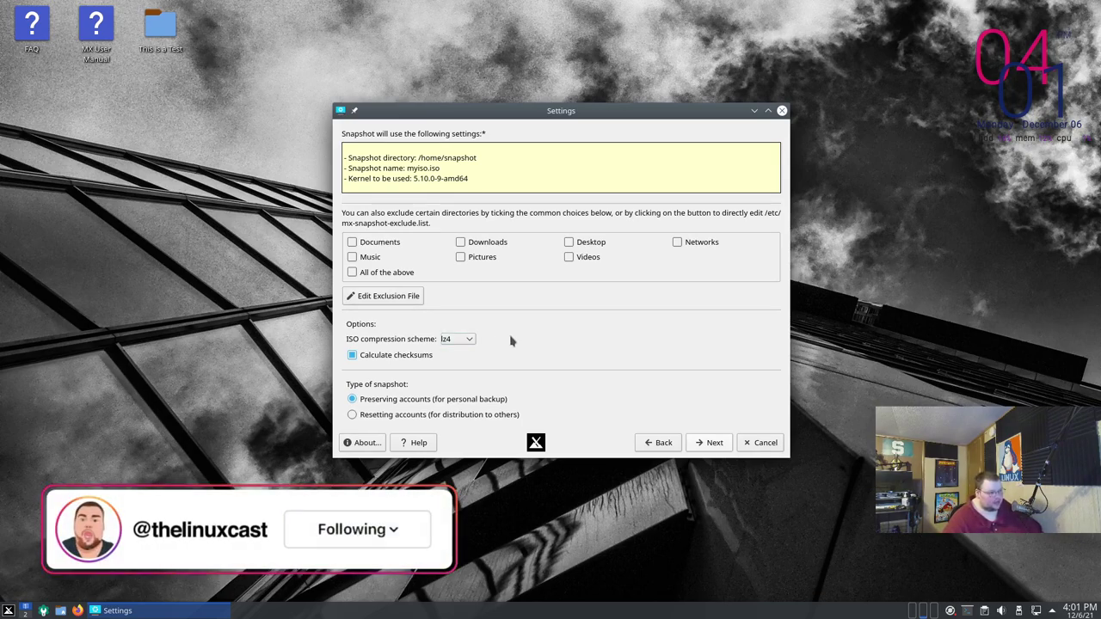
Confirm the final prompt to build /home/snapshot/myiso.iso, which finishes in 00:01:24
{"action": "left_click", "coordinate": [712, 443]}
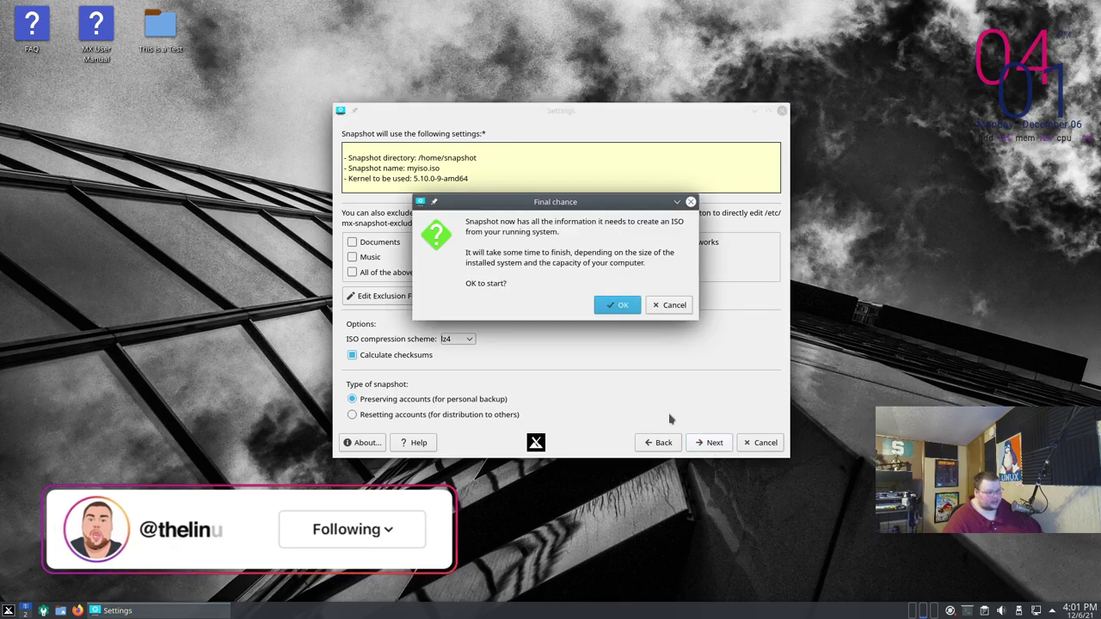
{"action": "left_click", "coordinate": [613, 304]}
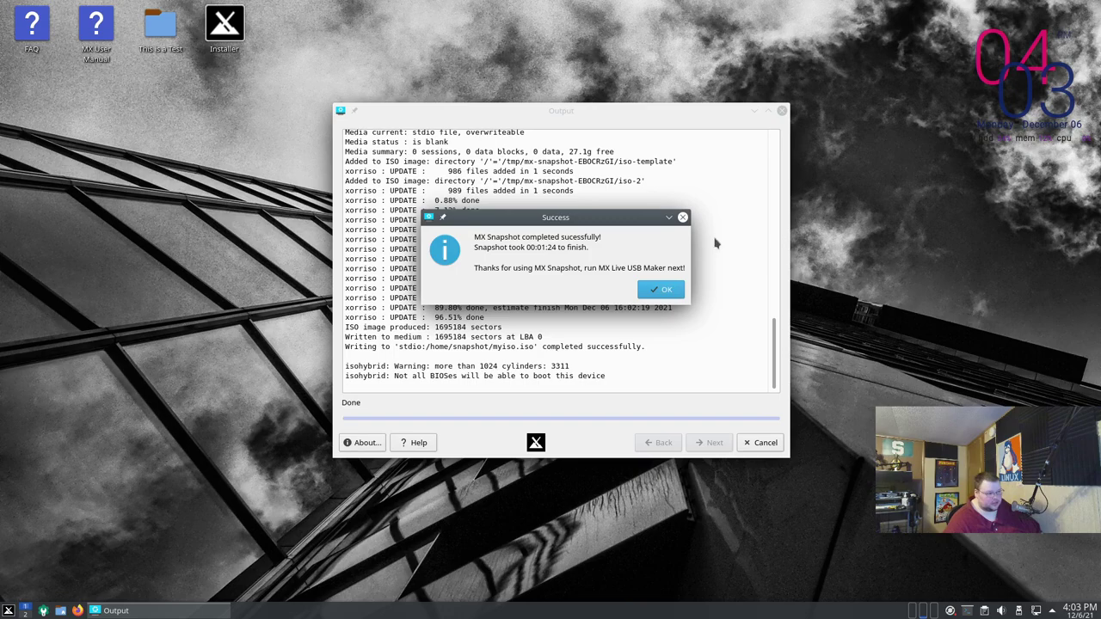
Dismiss the Success message and close the MX Snapshot Output window
{"action": "left_click", "coordinate": [660, 290]}
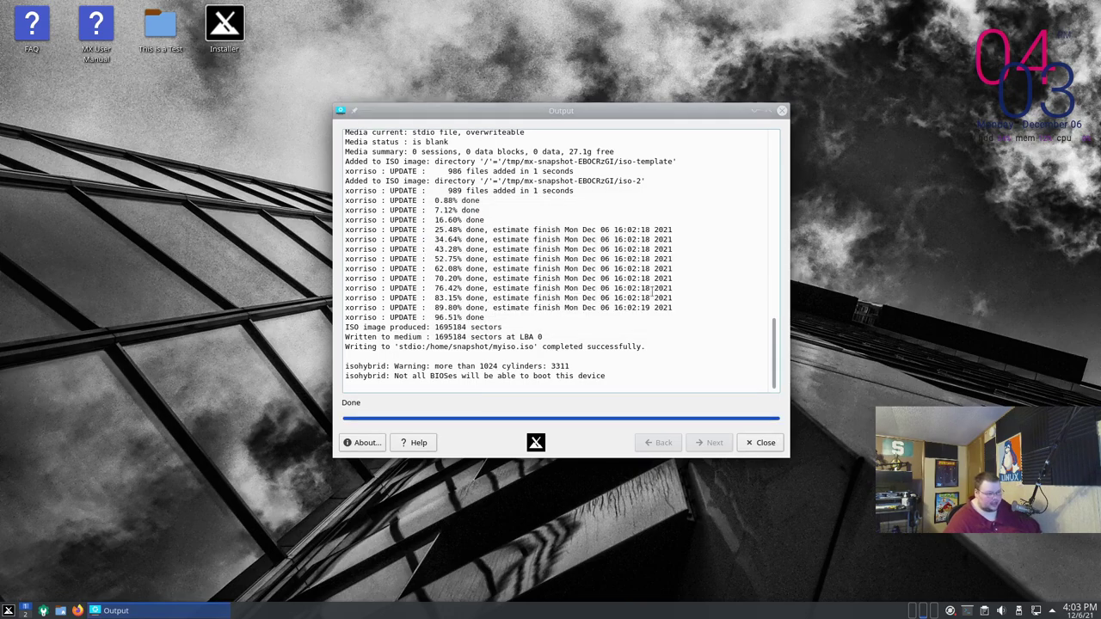
{"action": "left_click", "coordinate": [762, 443]}
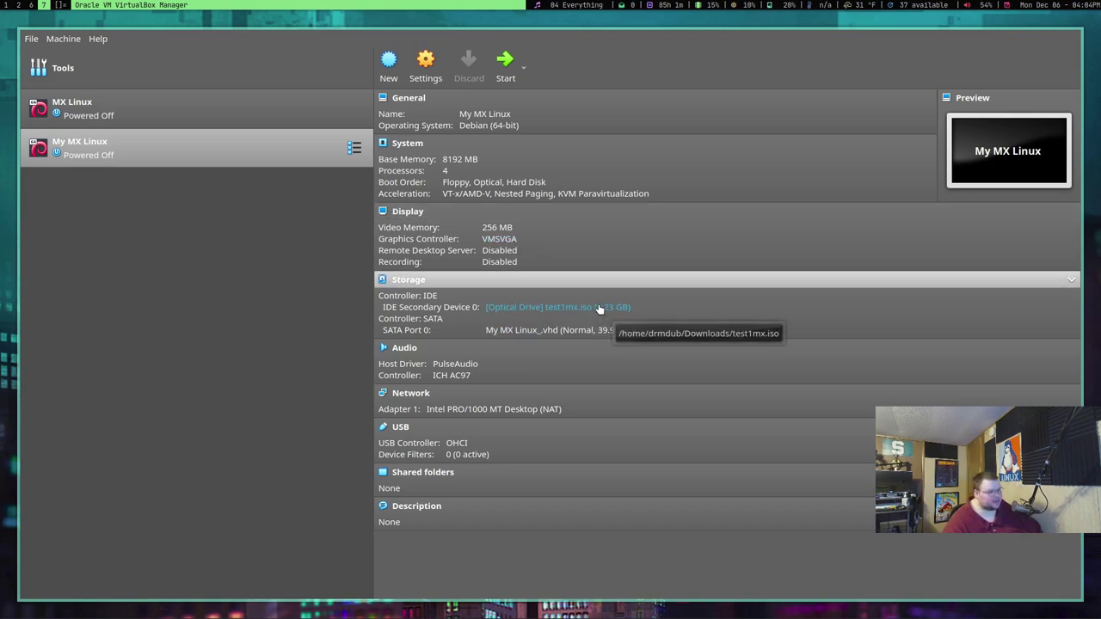
Start the My MX Linux VM so it boots from the snapshot ISO
{"action": "left_click", "coordinate": [505, 60]}
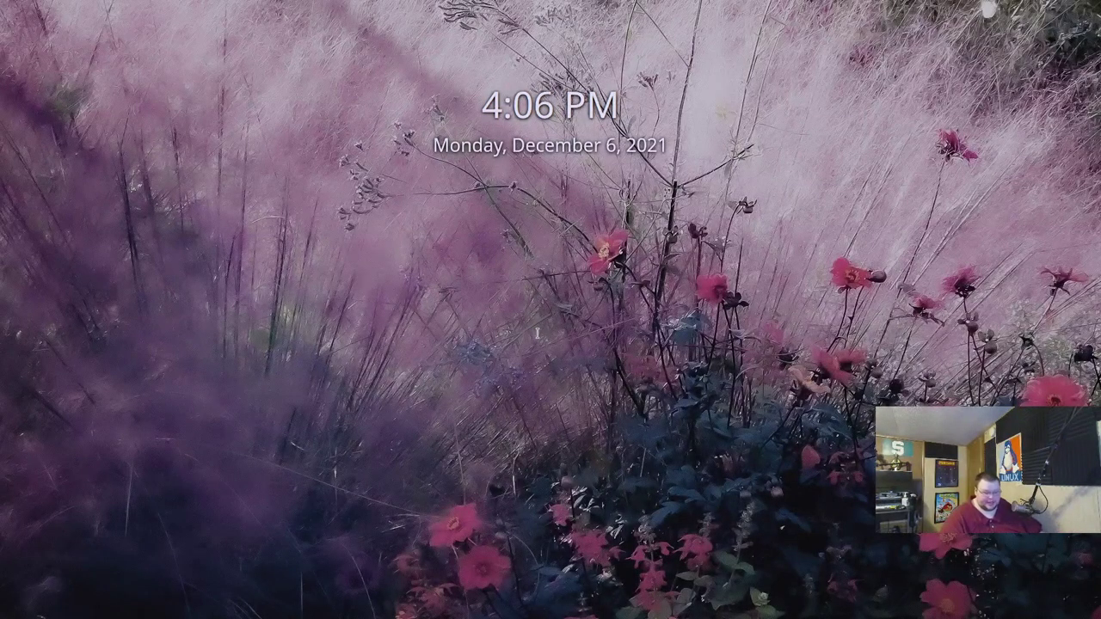
Log in at the SDDM screen with the Sway (Wayland) session selected
{"action": "mouse_move", "coordinate": [472, 344]}
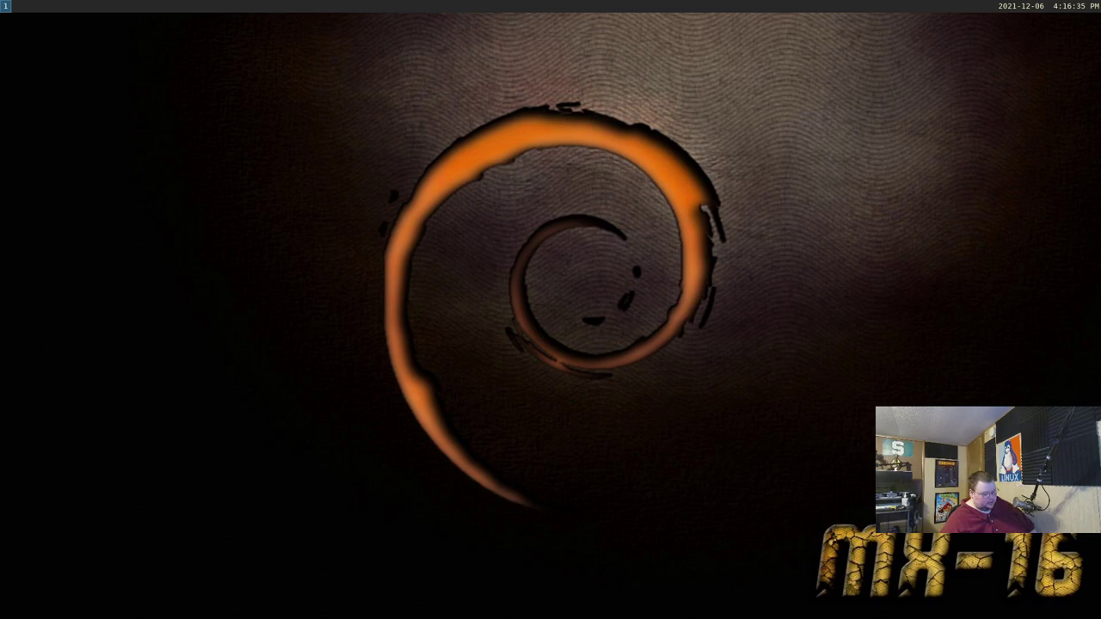
Open a terminal with Super+Enter and enlarge its font with Ctrl+=
{"action": "key", "text": "super+Return"}
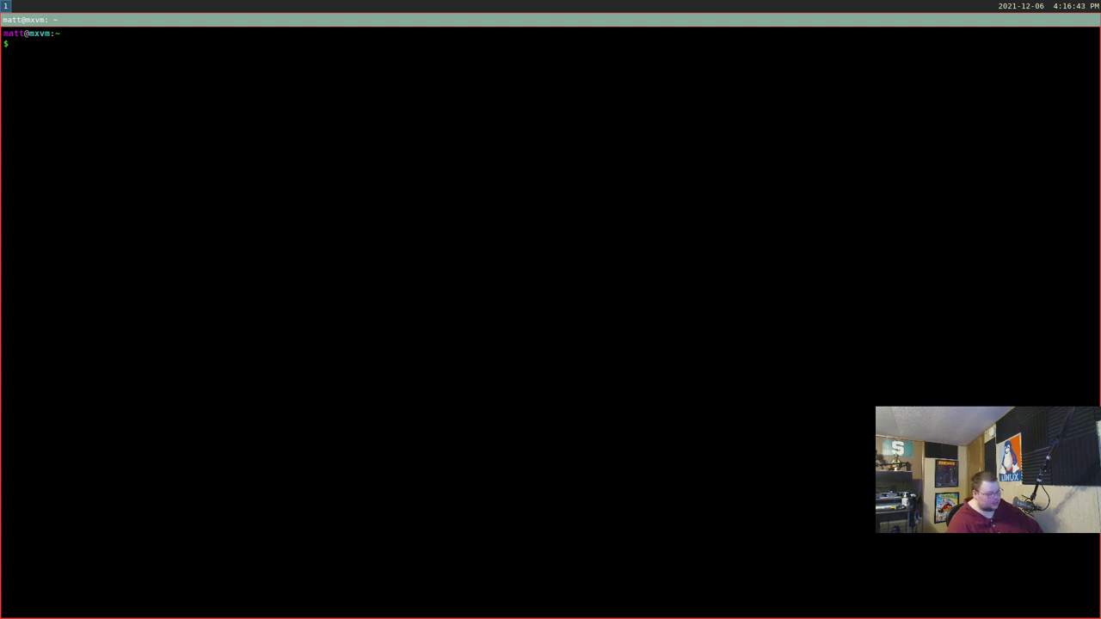
{"action": "type", "text": "==="}
{"action": "key", "text": "ctrl+equal"}
{"action": "key", "text": "ctrl+equal"}
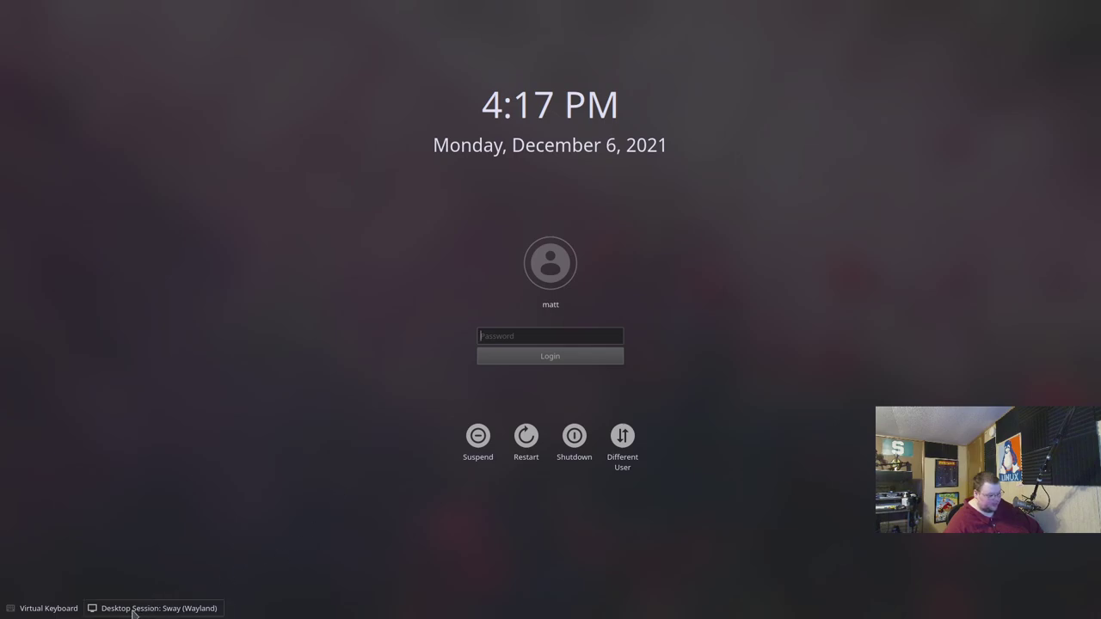
Choose the Plasma desktop session in SDDM and log in with the user's password
{"action": "left_click", "coordinate": [121, 608]}
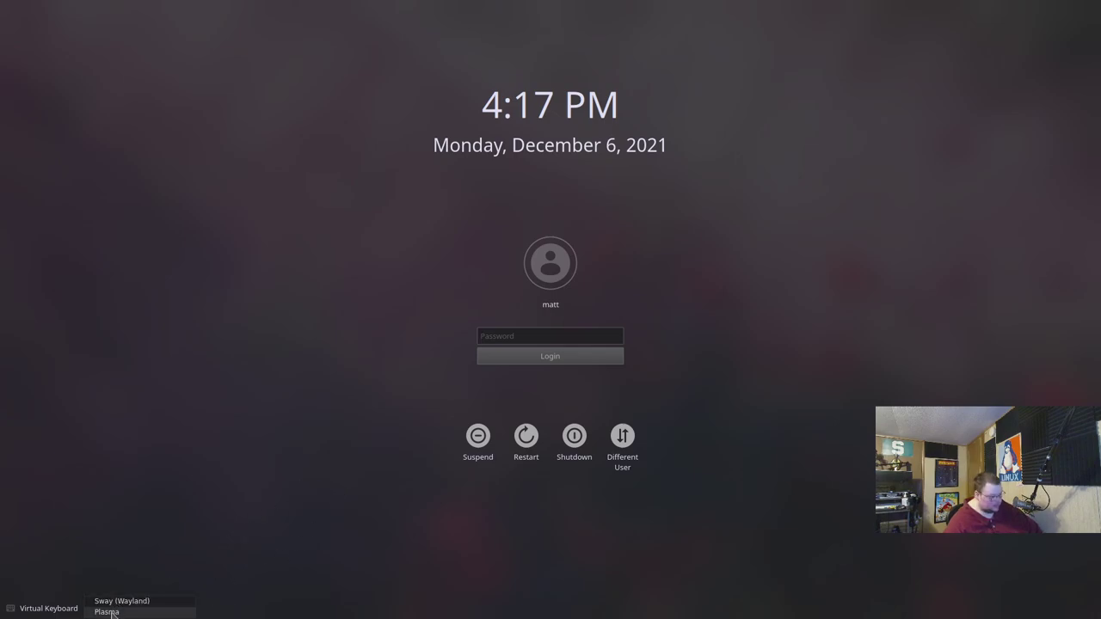
{"action": "left_click", "coordinate": [112, 612]}
{"action": "left_click", "coordinate": [499, 333]}
{"action": "type", "text": "*"}
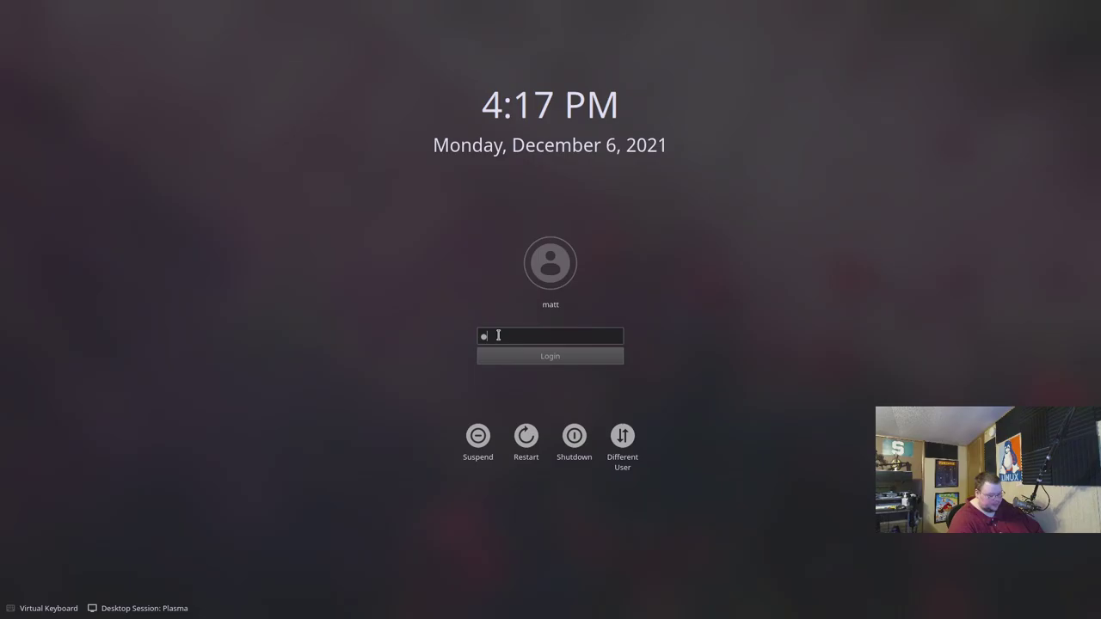
{"action": "key", "text": "Return"}
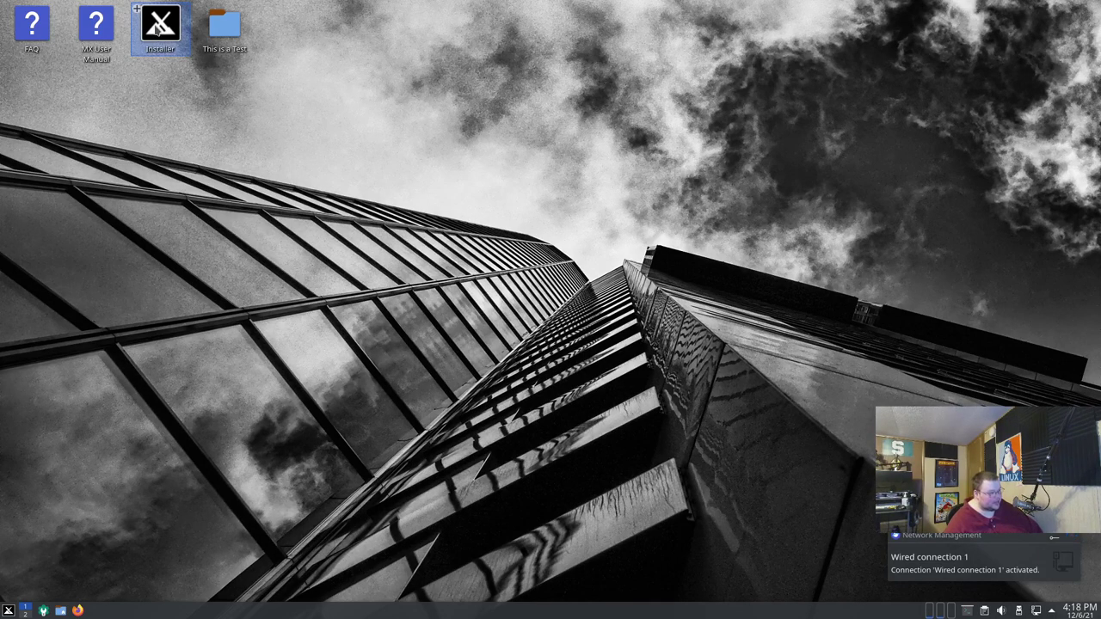
Launch the MX Installer and confirm a regular install that formats the entire sda disk
{"action": "double_click", "coordinate": [160, 26]}
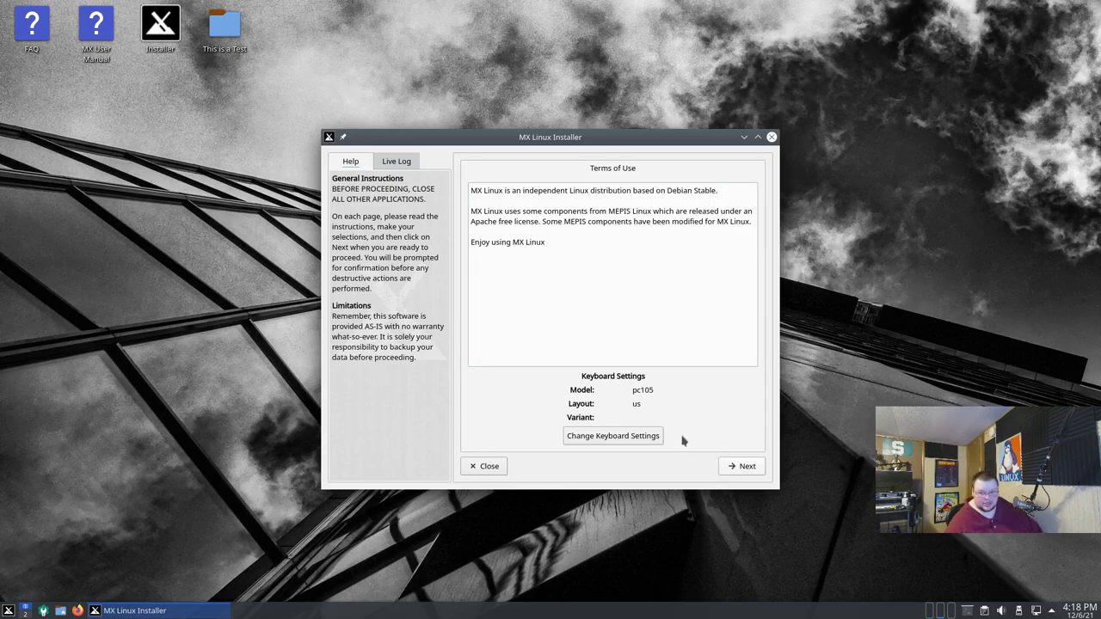
{"action": "left_click", "coordinate": [739, 468]}
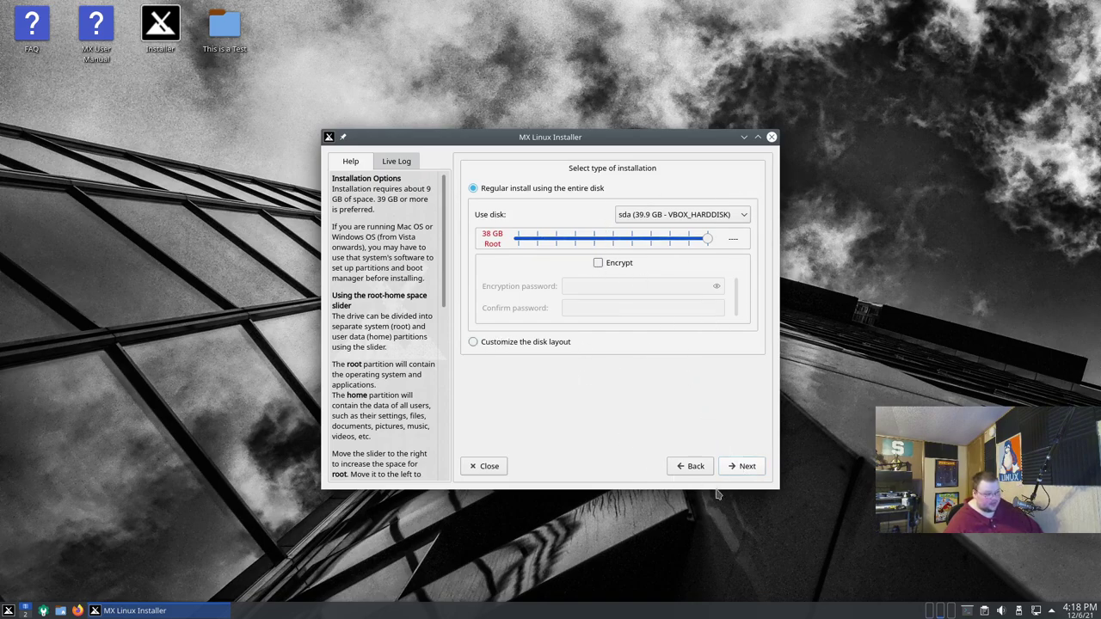
{"action": "left_click", "coordinate": [748, 467]}
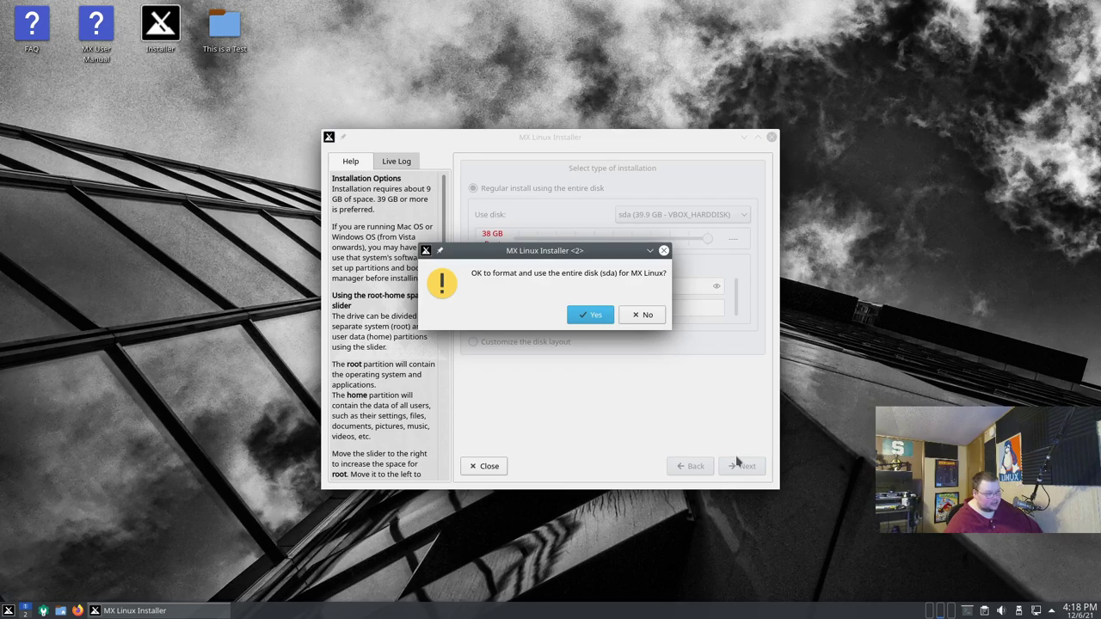
{"action": "left_click", "coordinate": [578, 318]}
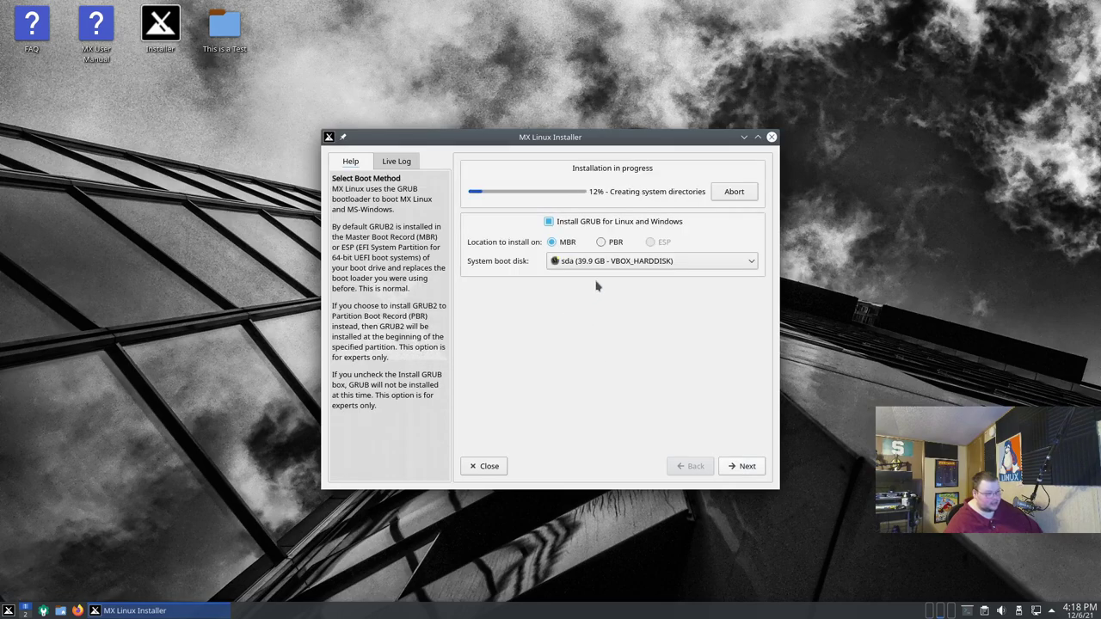
Accept the default GRUB boot, computer network name, and locale/timezone settings
{"action": "left_click", "coordinate": [747, 466]}
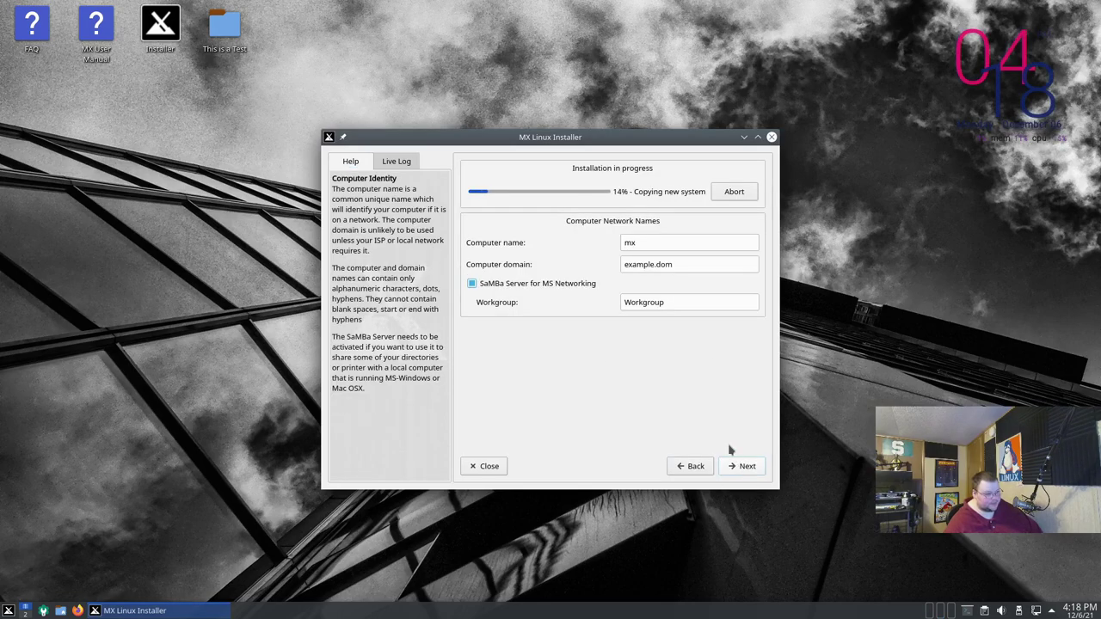
{"action": "left_click", "coordinate": [657, 242]}
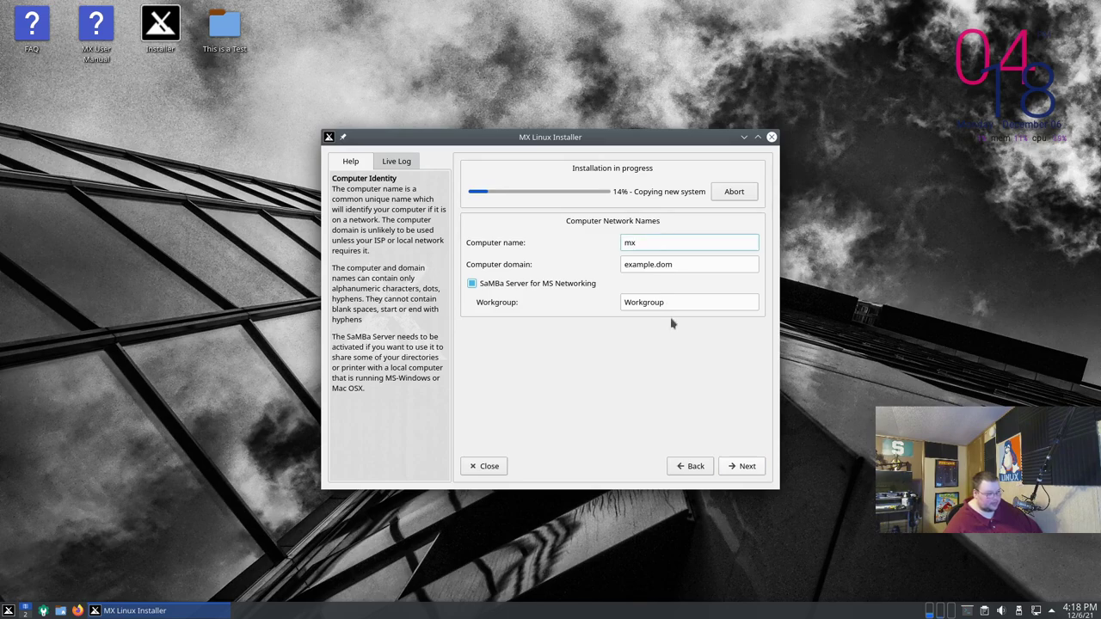
{"action": "left_click", "coordinate": [738, 467]}
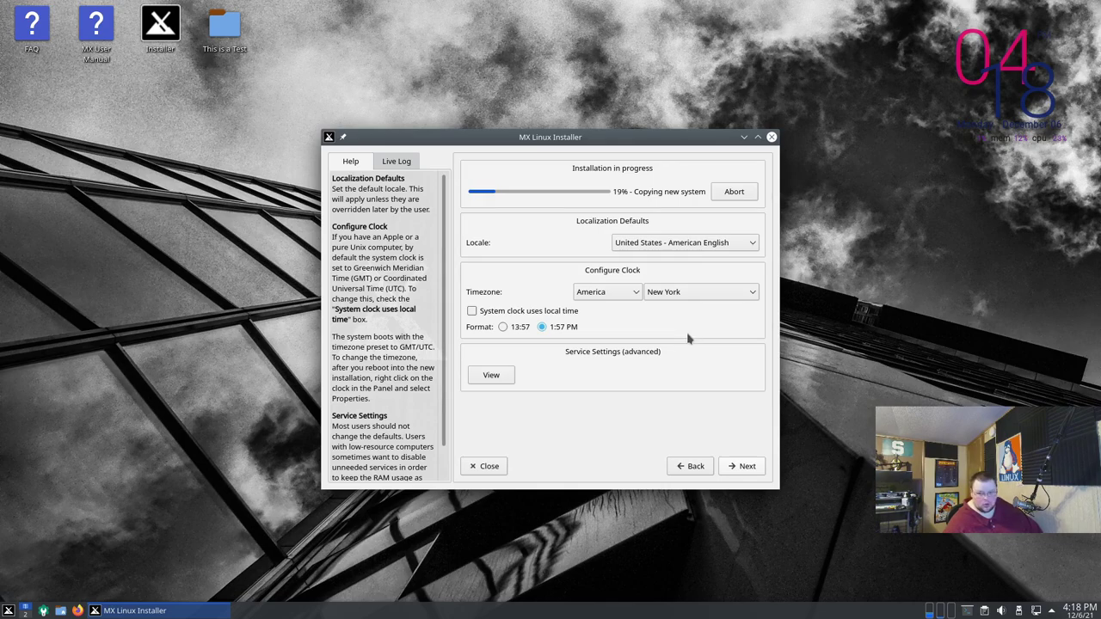
{"action": "left_click", "coordinate": [732, 468]}
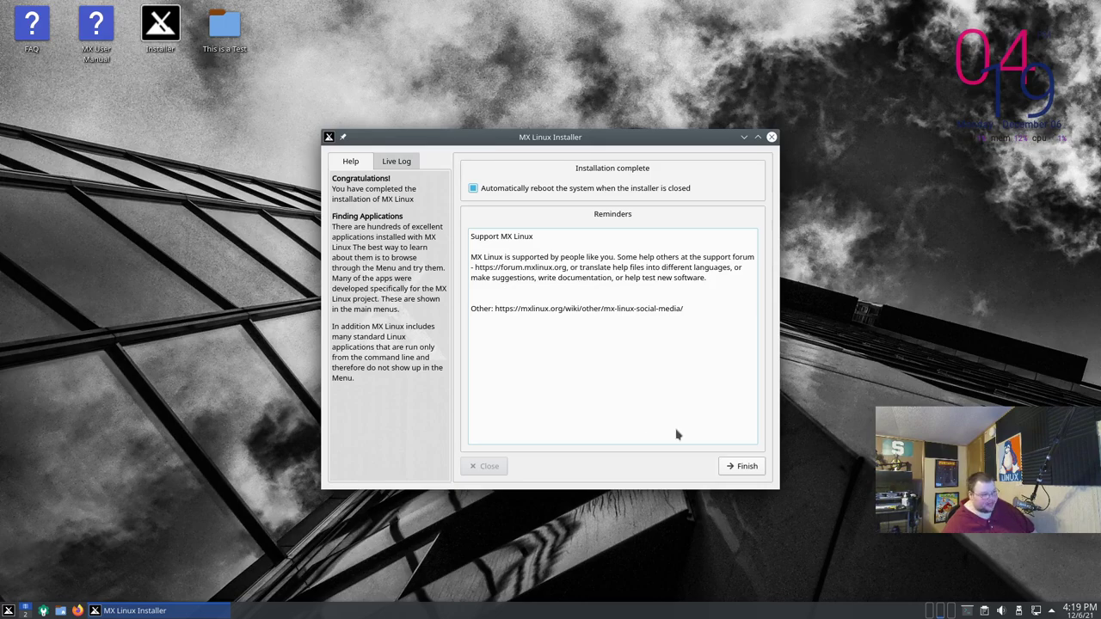
Finish the installer with automatic reboot enabled to restart into the installed system
{"action": "left_click", "coordinate": [744, 467]}
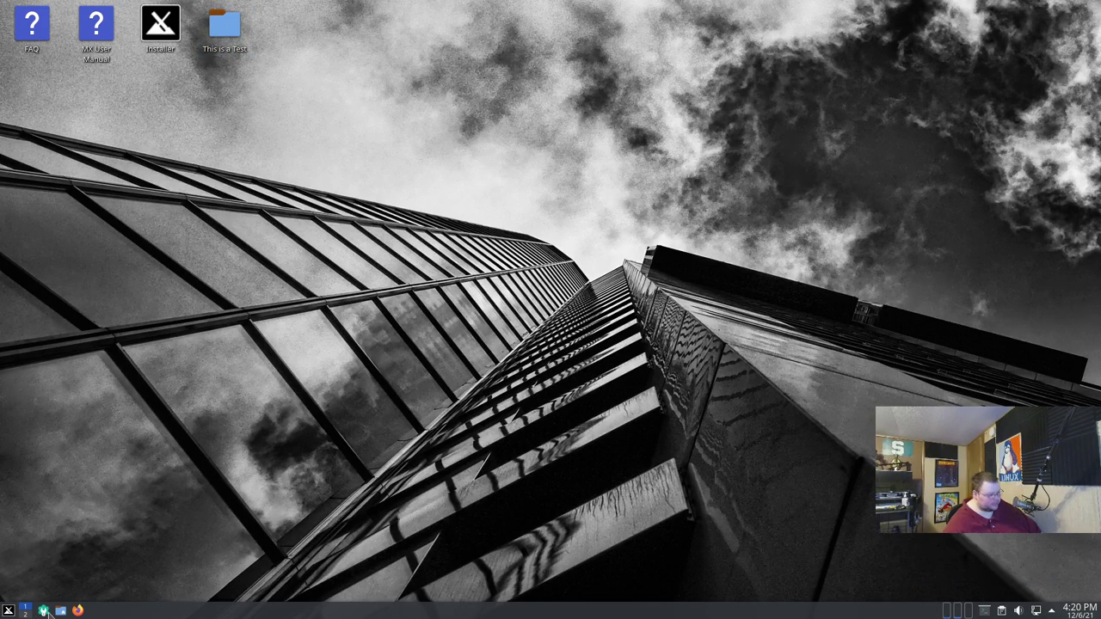
Open Dolphin from the taskbar, toggle VM full screen off and on, and place it left-centre
{"action": "left_click", "coordinate": [61, 611]}
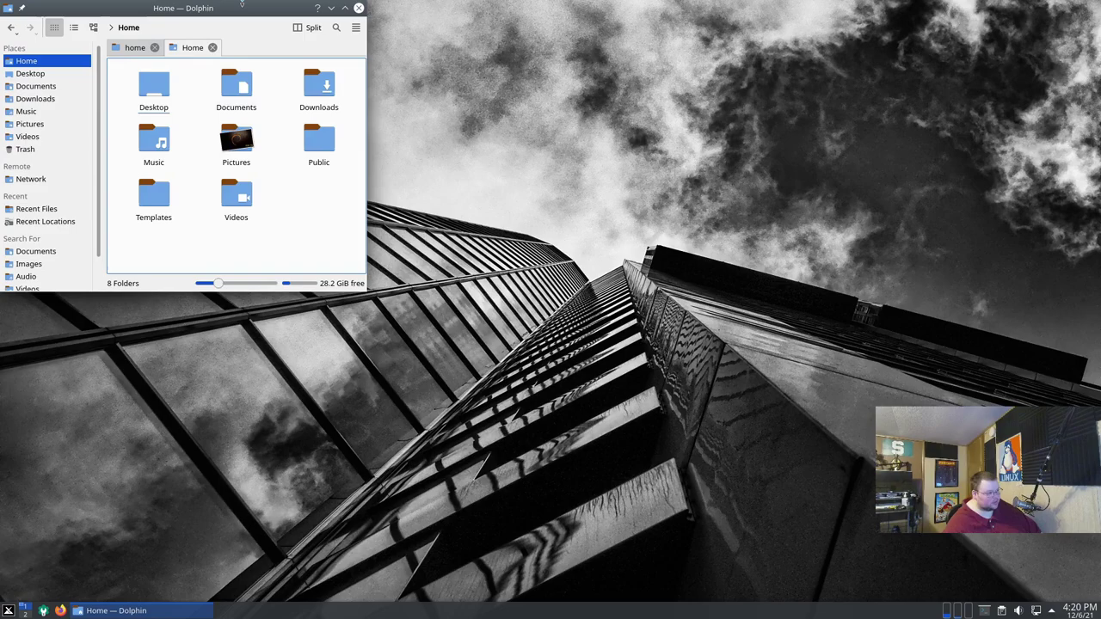
{"action": "left_click_drag", "start_coordinate": [260, 16], "coordinate": [478, 179]}
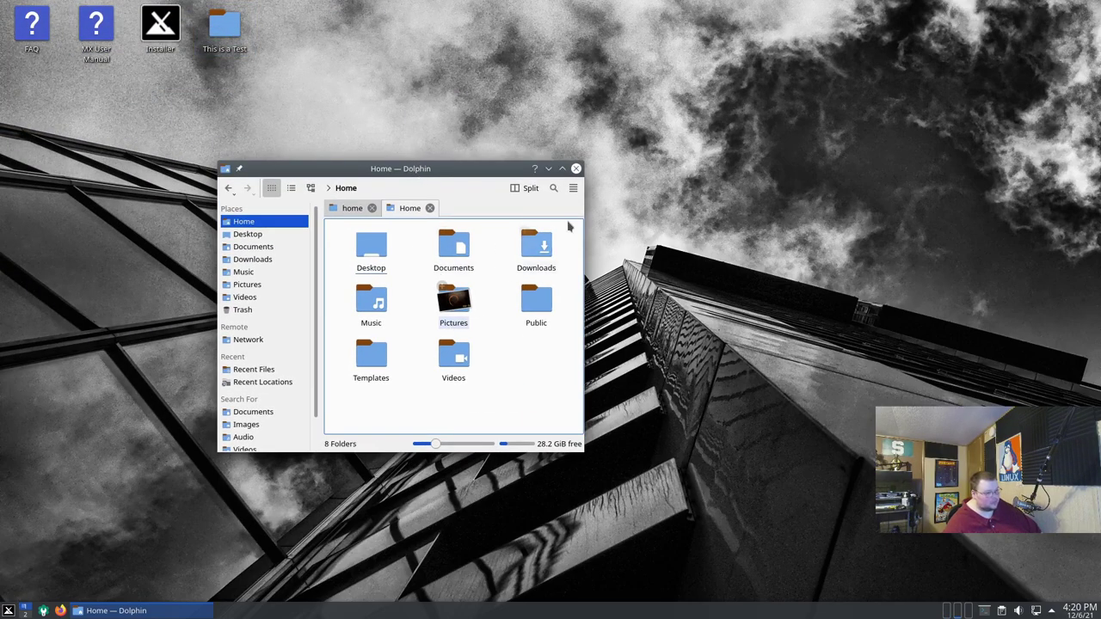
{"action": "left_click", "coordinate": [655, 165]}
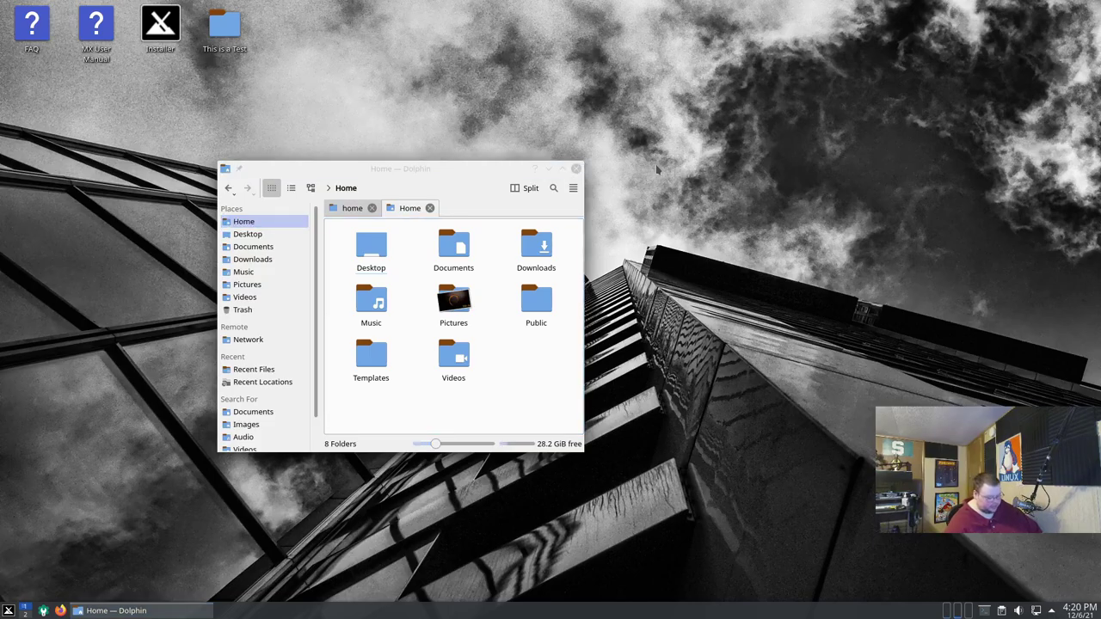
{"action": "key", "text": "Control_R+f"}
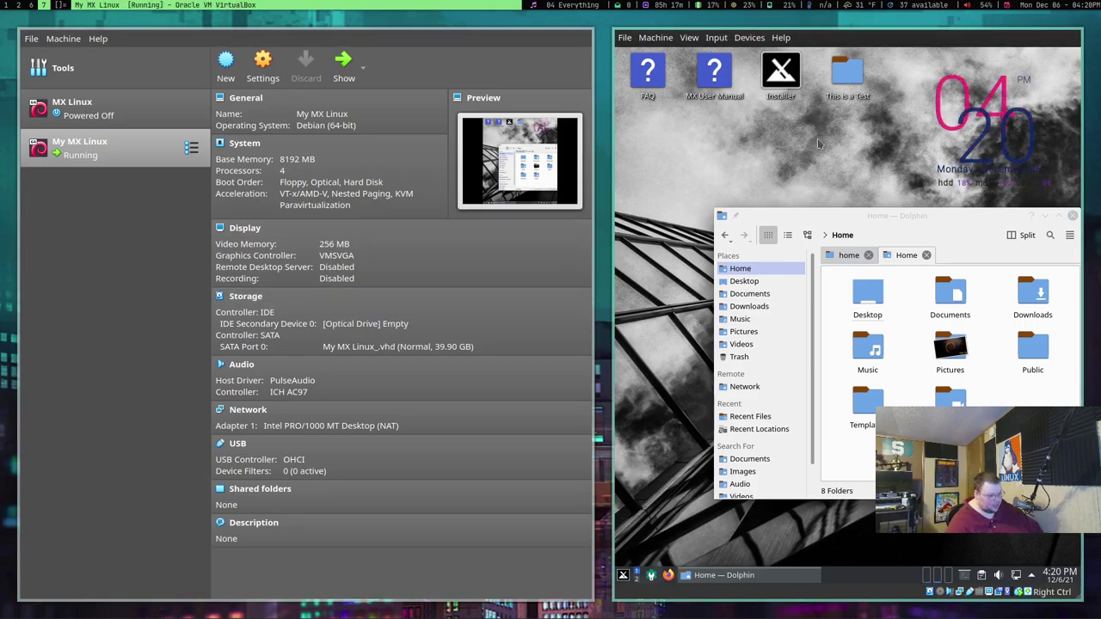
{"action": "key", "text": "Control_R+f"}
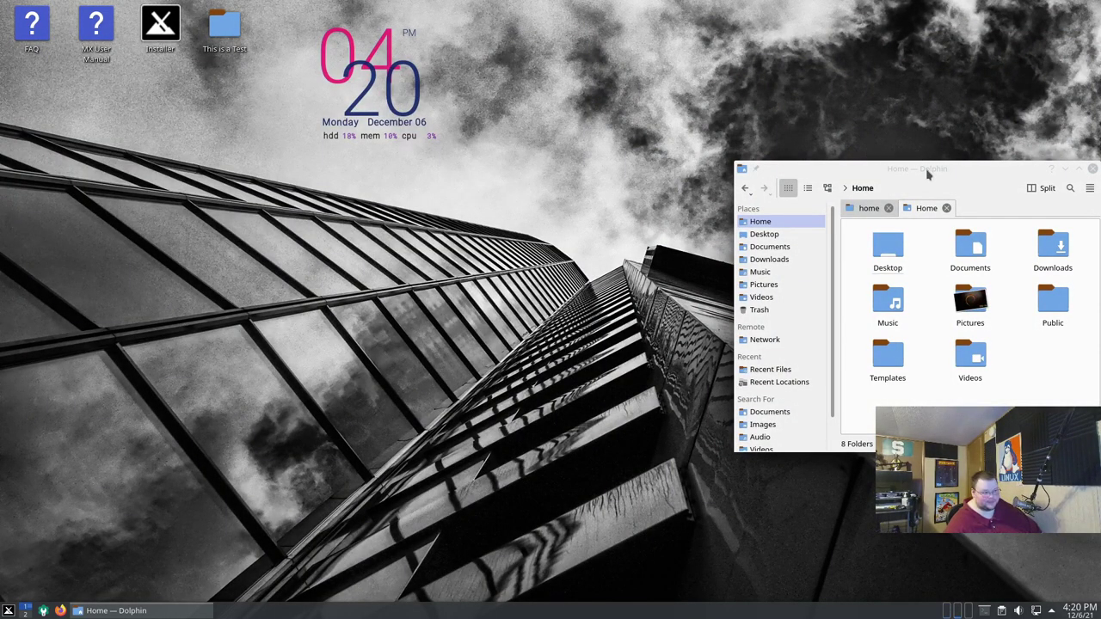
{"action": "left_click_drag", "start_coordinate": [927, 172], "coordinate": [379, 193]}
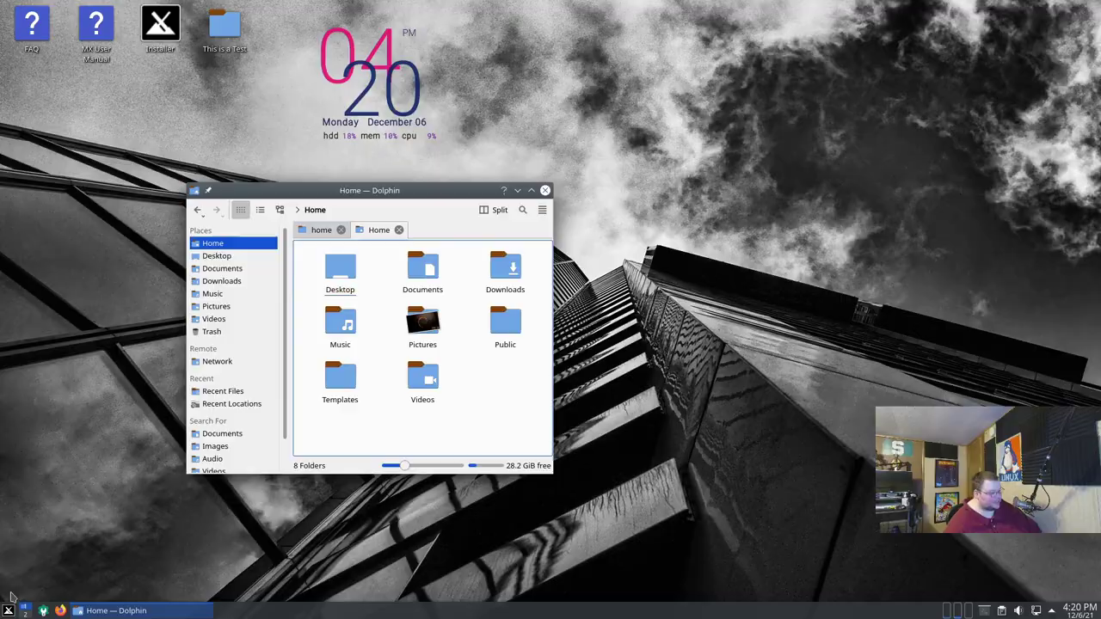